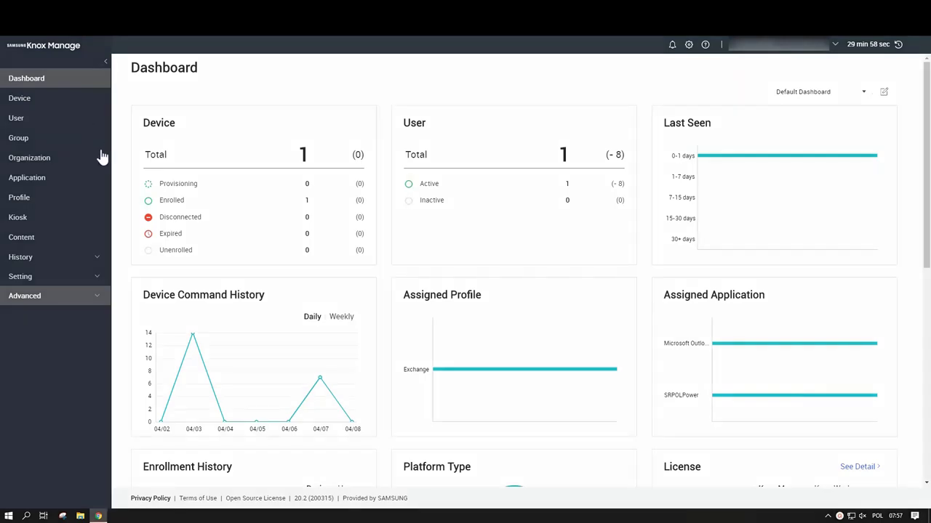
Start adding a new AD/LDAP sync service and name it NewSCC
left_click(93, 297)
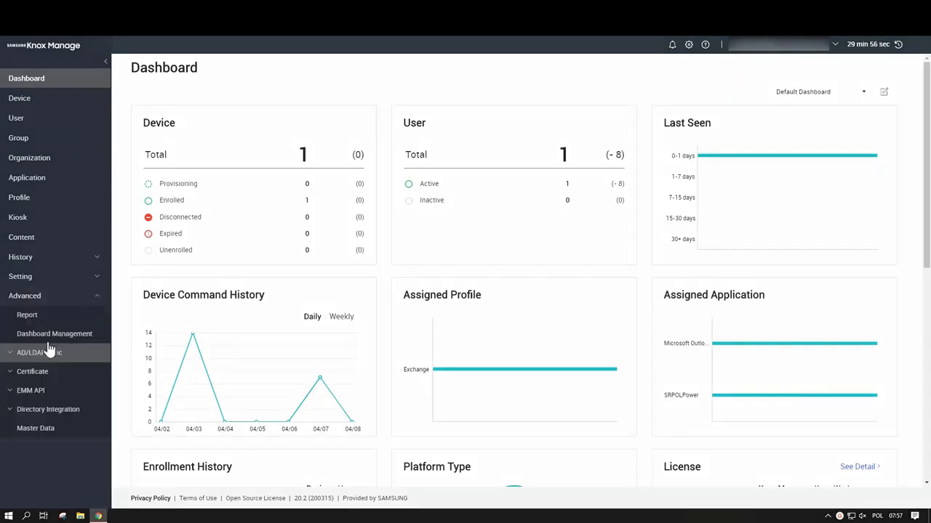
left_click(14, 355)
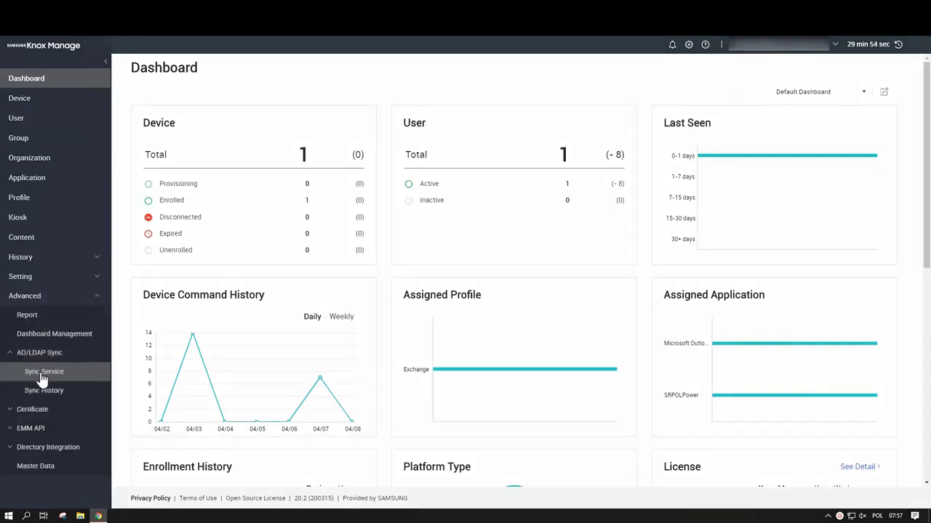
left_click(42, 375)
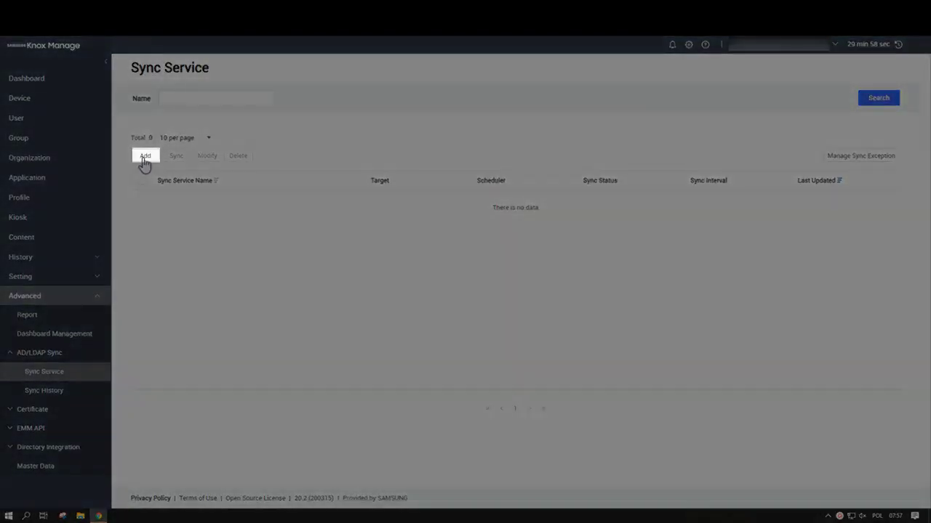
left_click(144, 156)
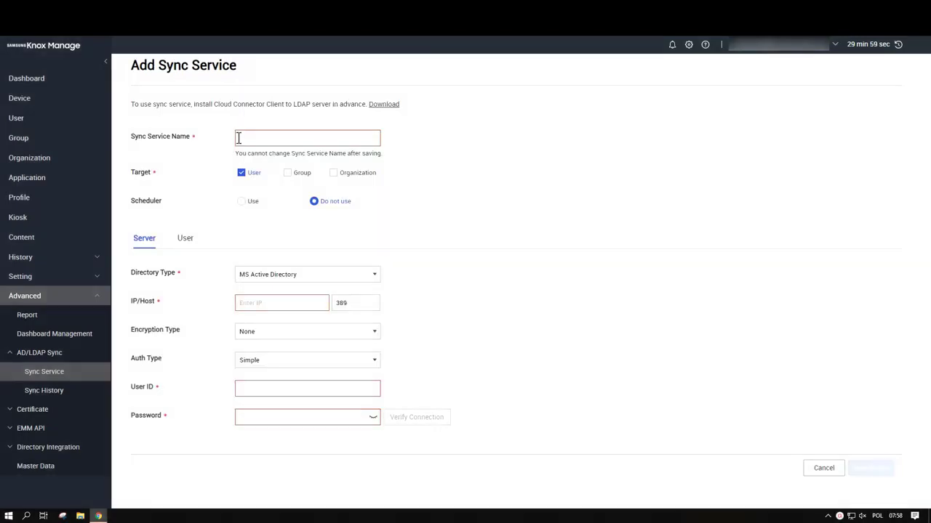
type("NewSCC")
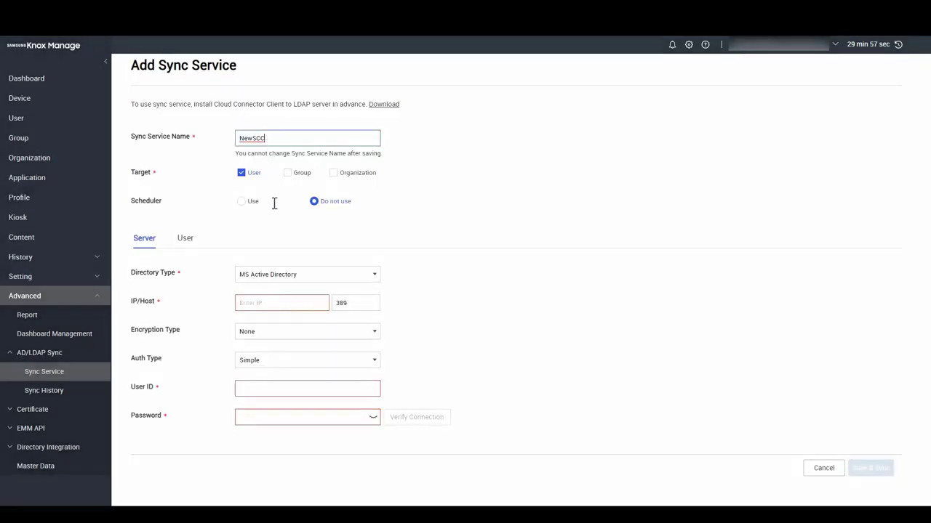
Enter the directory server's IP address, the user ID knox_adm and the account password, and verify the connection
left_click(237, 303)
type("10.")
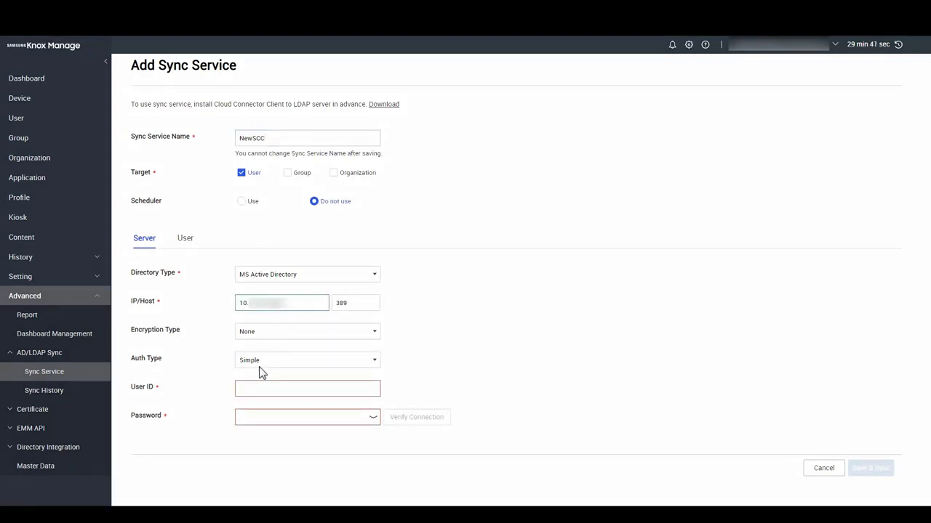
left_click(237, 388)
type("knox_adm")
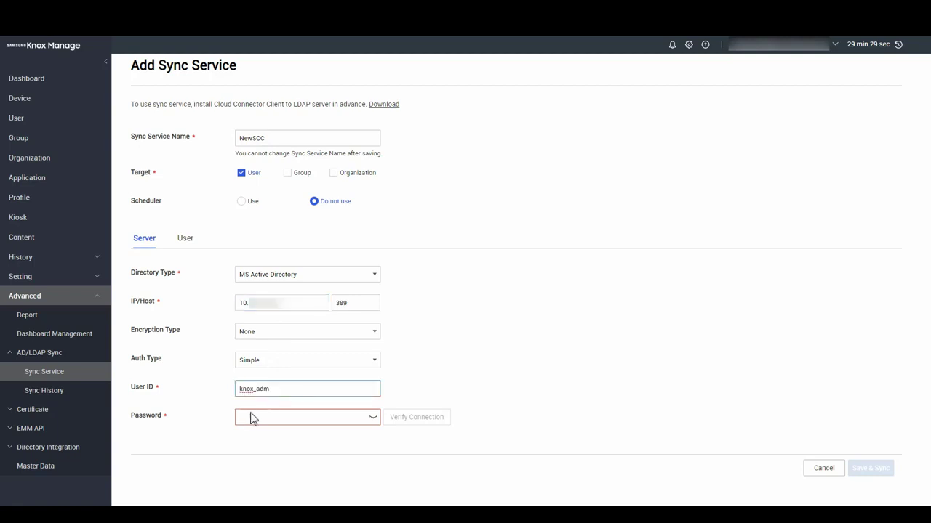
left_click(272, 417)
key("ctrl+v")
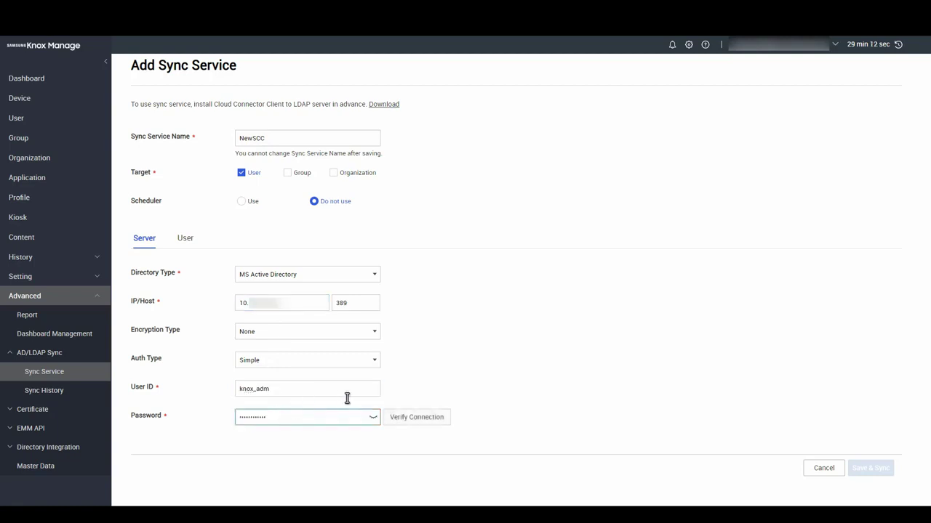
left_click(416, 418)
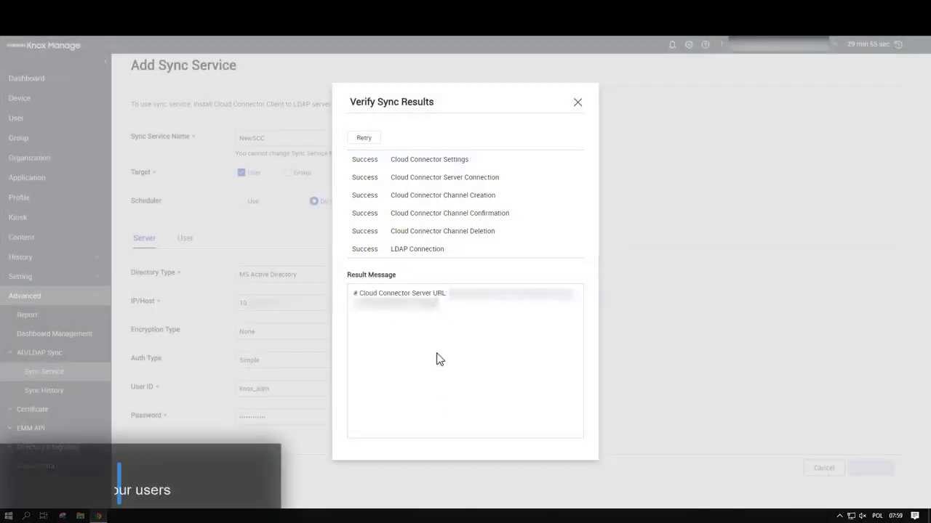
left_click(578, 104)
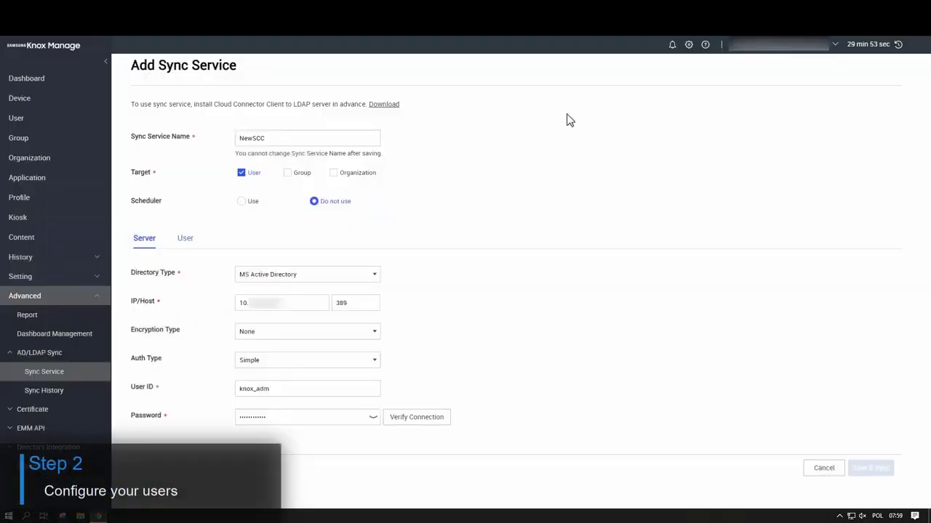
Set the user Base DN to the showroom unit under samsungets (OU=showroom,DC=samsungets,DC=com)
left_click(187, 241)
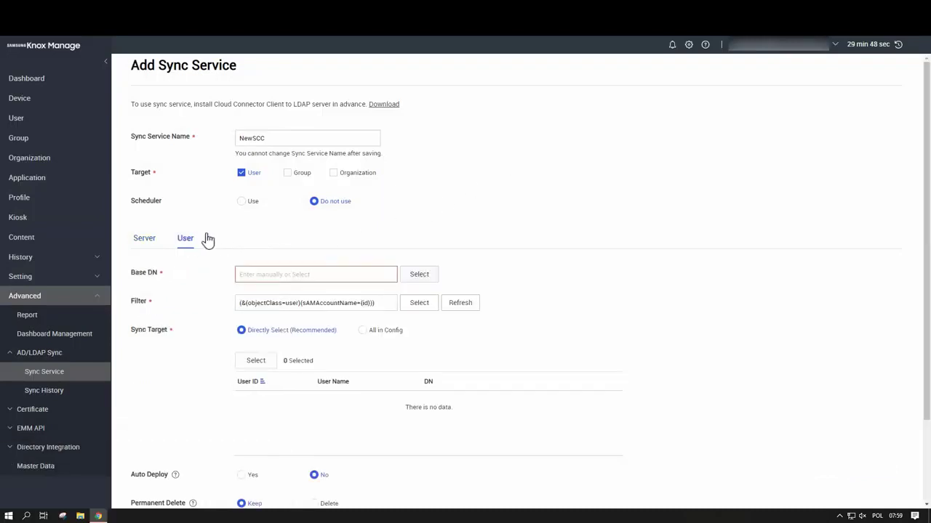
left_click(418, 275)
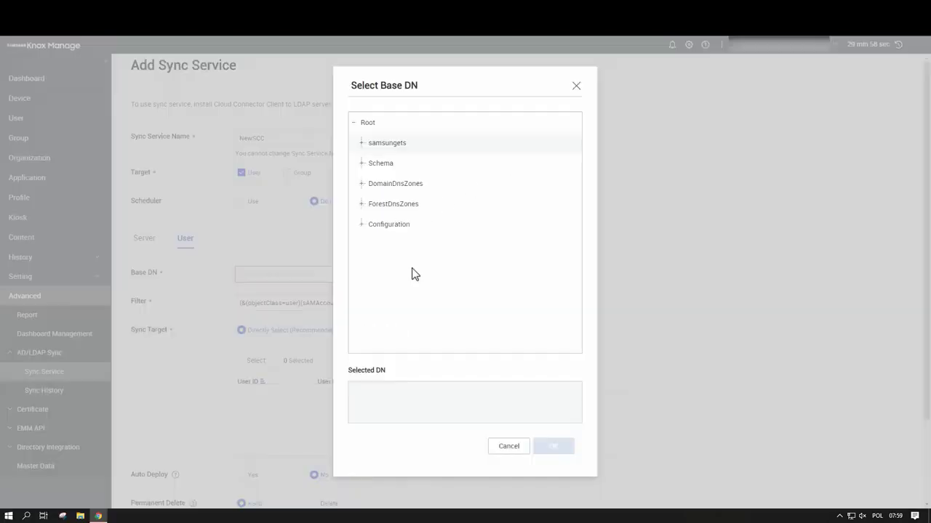
left_click(361, 143)
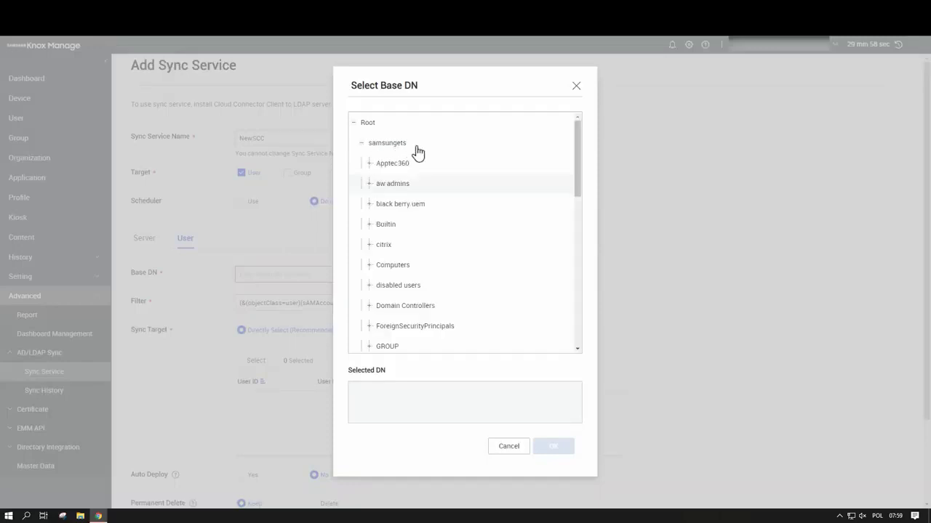
scroll(474, 188, "down", 2)
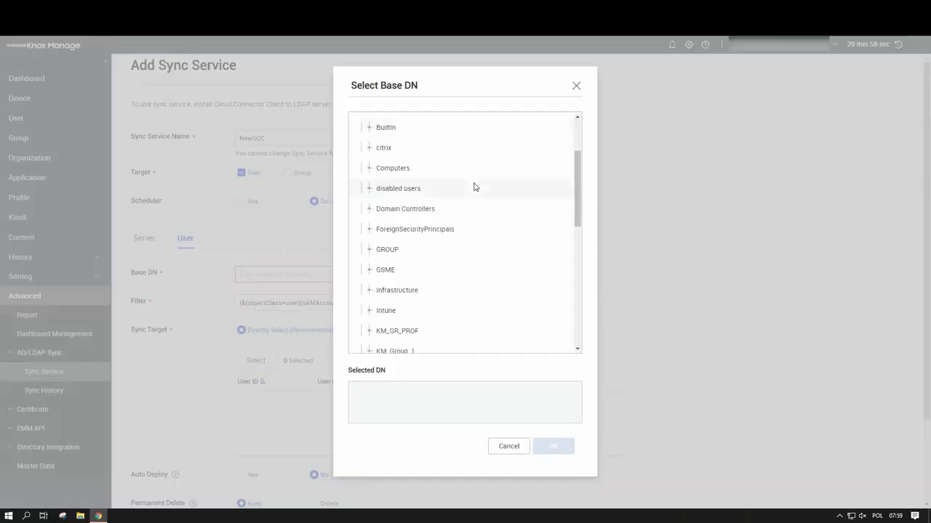
scroll(474, 188, "down", 4)
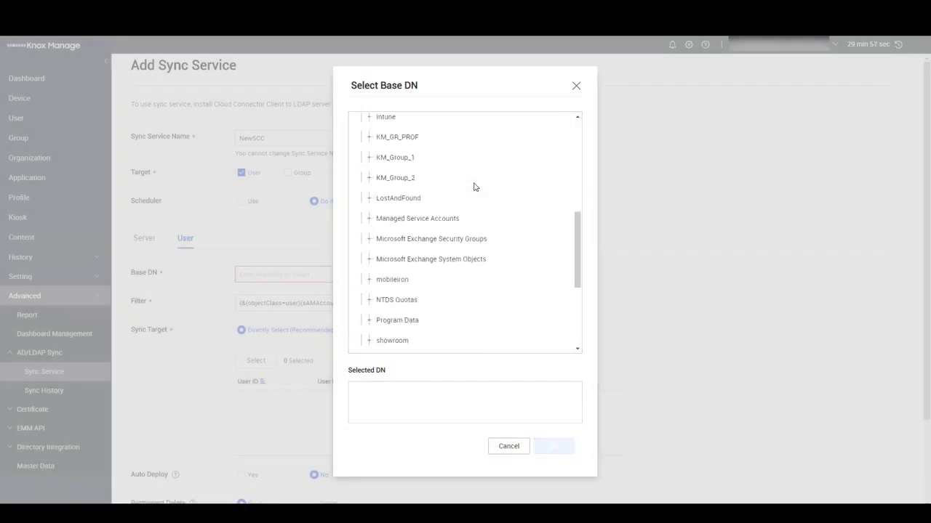
scroll(468, 191, "down", 1)
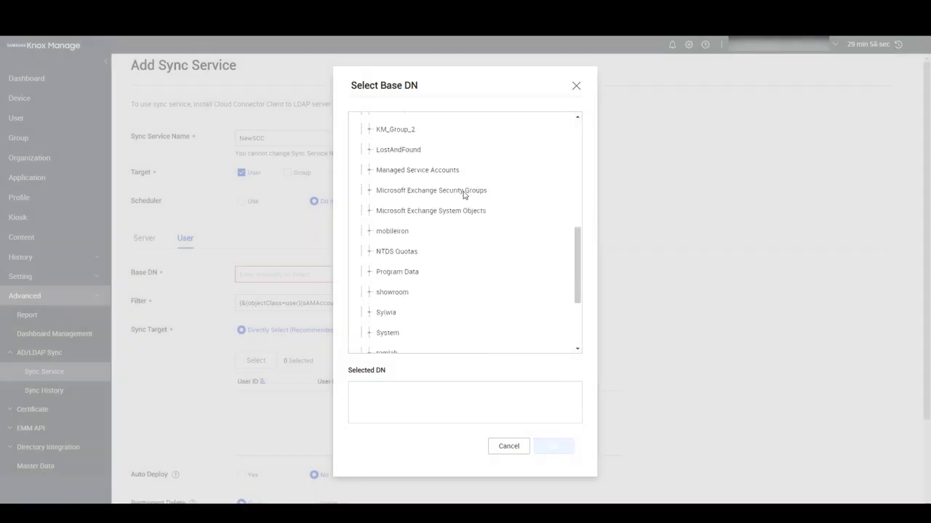
left_click(388, 294)
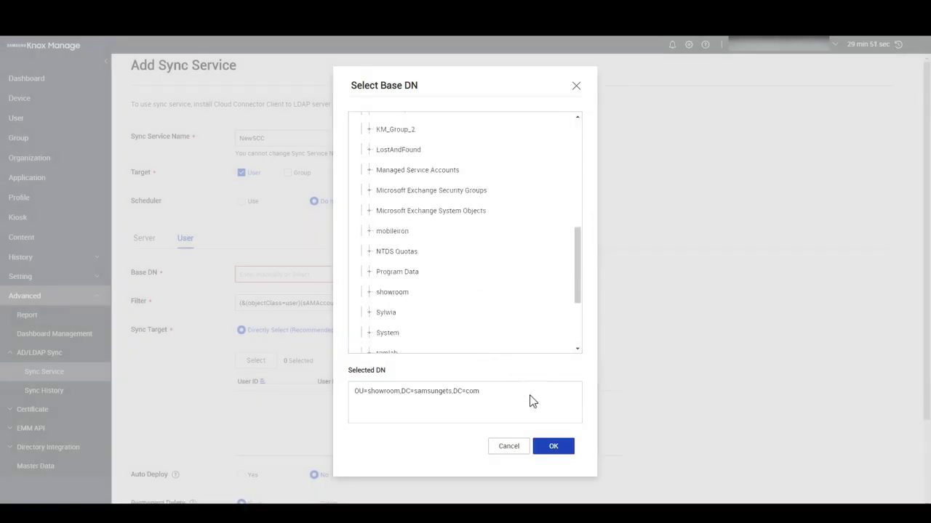
left_click(554, 446)
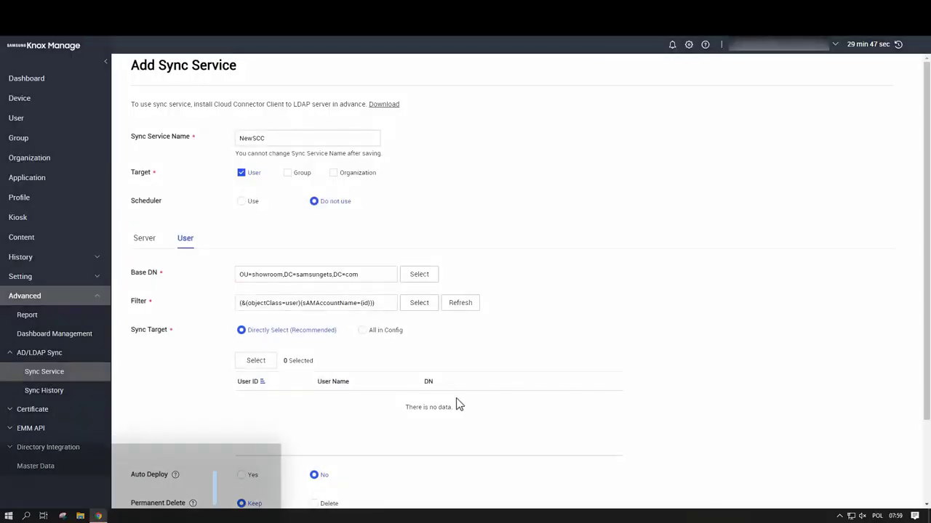
Add Group as a sync target and set the group Base DN to OU=showroom,DC=samsungets,DC=com
left_click(289, 176)
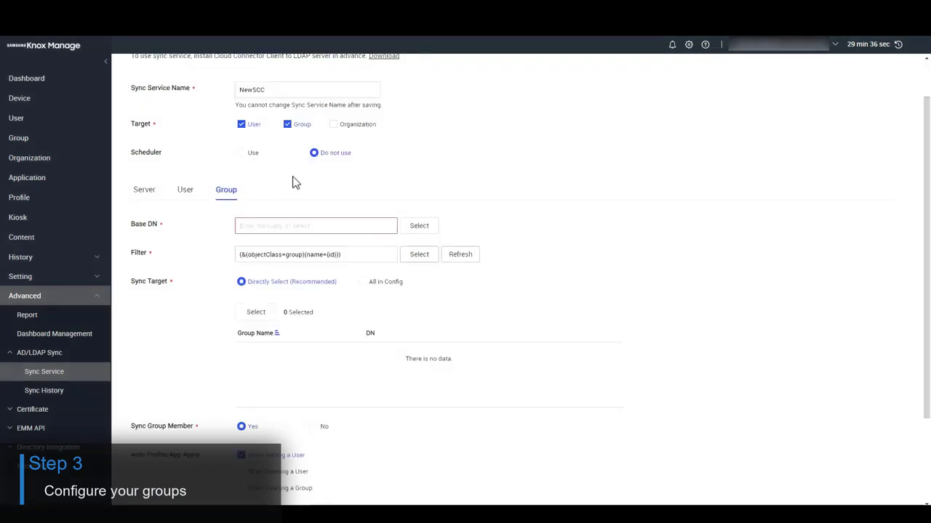
left_click(419, 226)
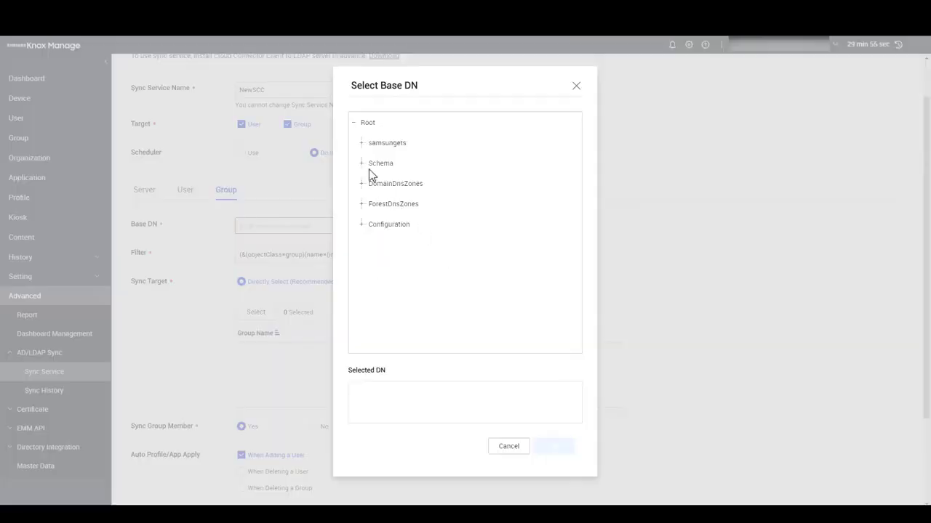
left_click(361, 144)
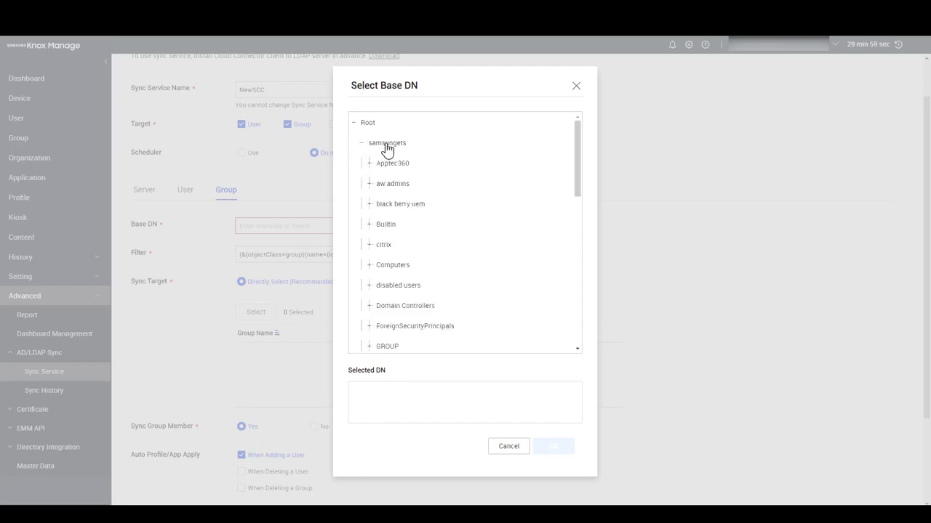
scroll(416, 195, "down", 2)
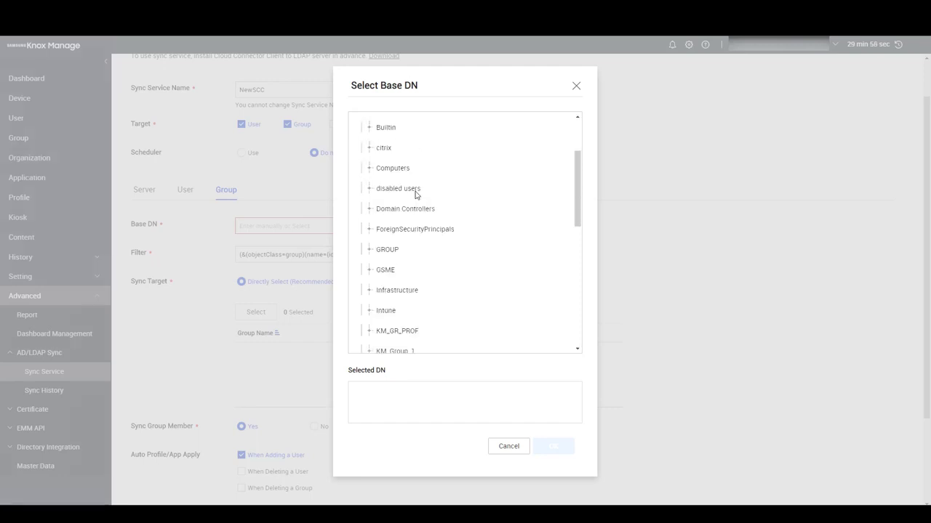
scroll(416, 194, "down", 2)
scroll(416, 195, "down", 3)
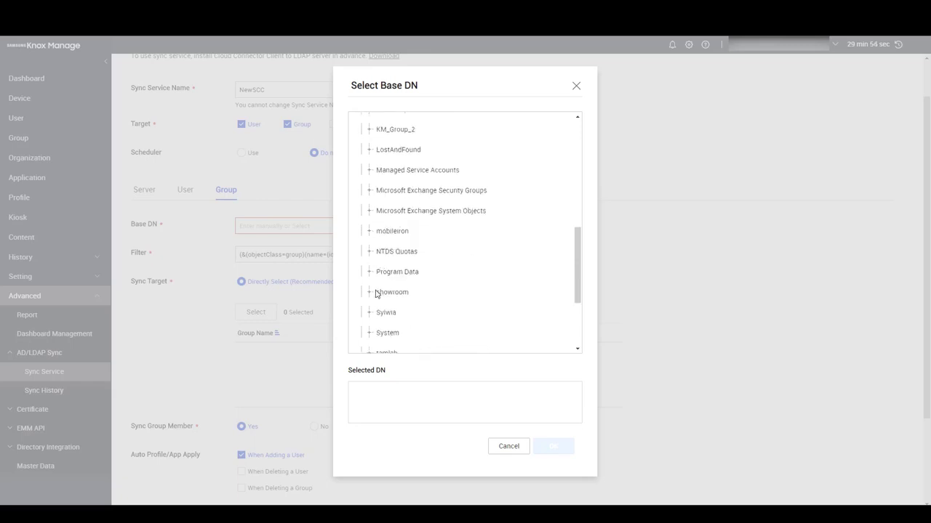
left_click(381, 294)
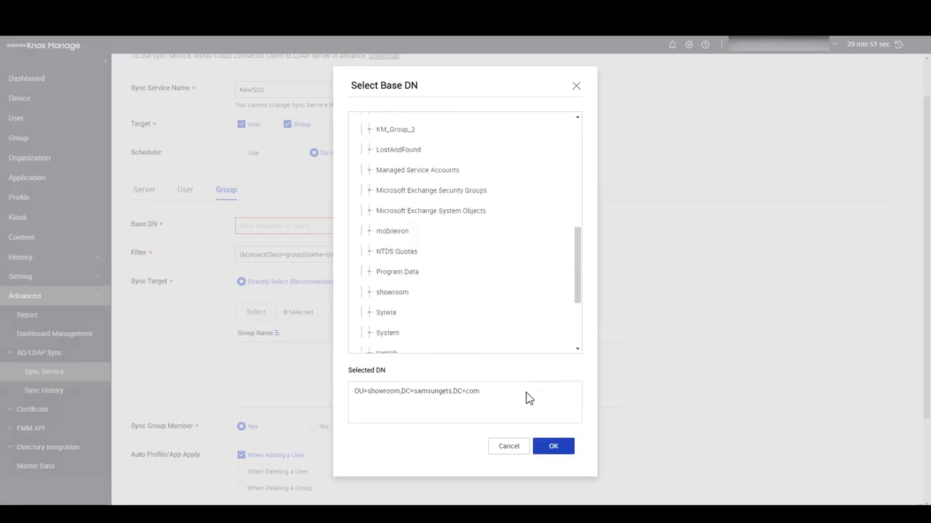
left_click(553, 448)
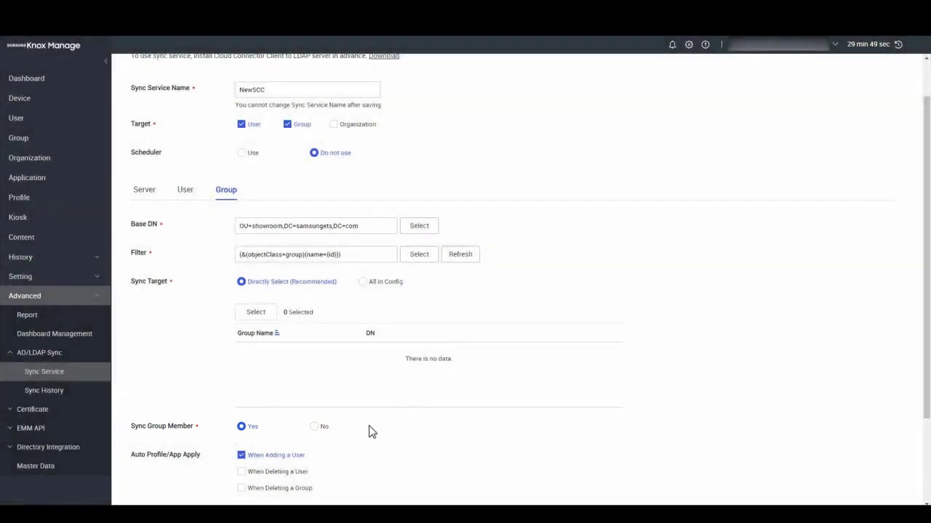
Enable automatic profile/app apply when deleting a user and when deleting a group, and save and sync the service
left_click(241, 376)
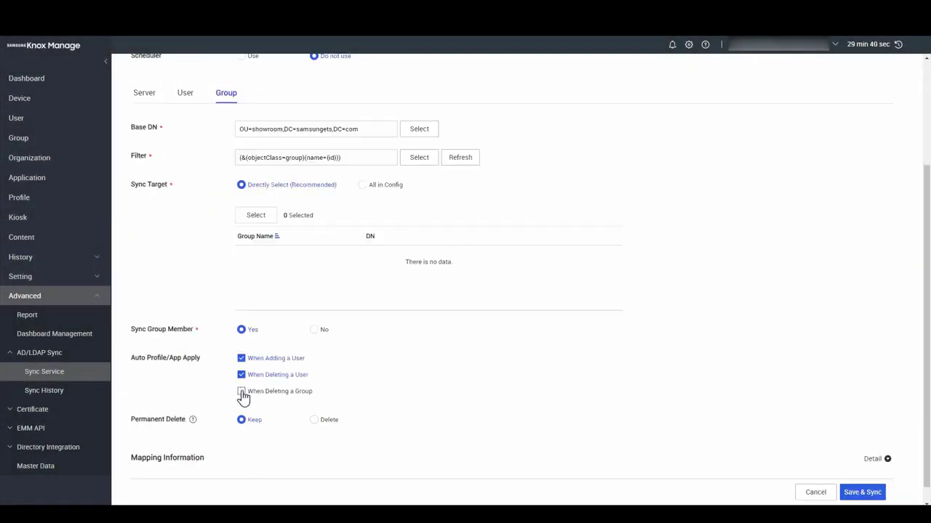
left_click(241, 392)
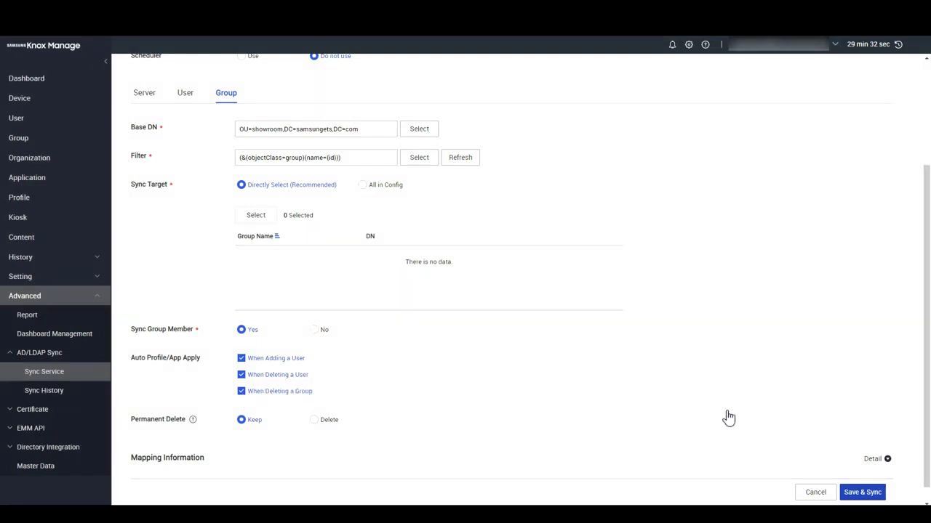
left_click(851, 492)
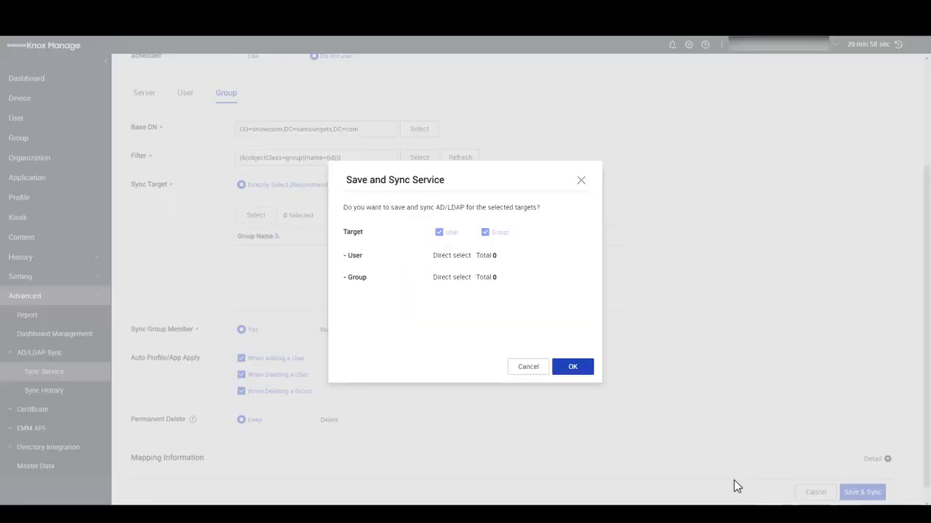
left_click(567, 373)
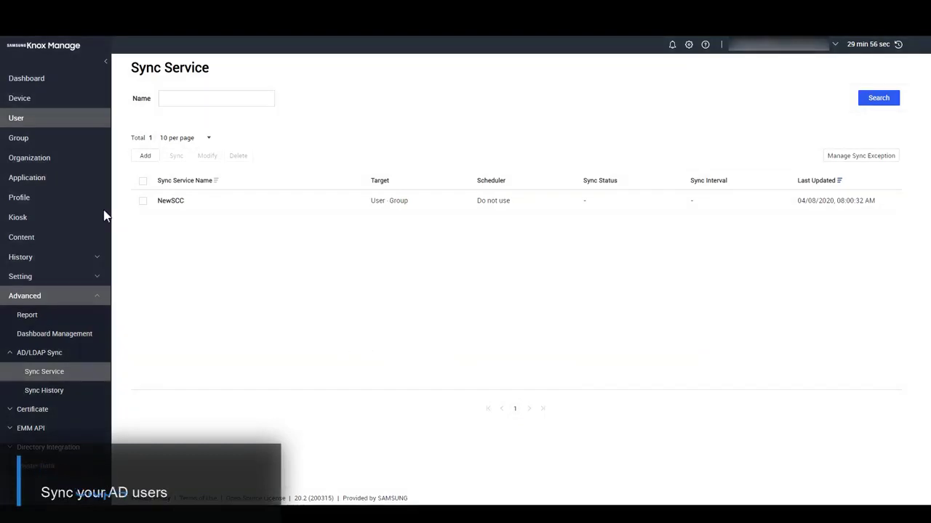
Start adding users via AD/LDAP with Multiple User Sync and choose NewSCC as the sync service
left_click(19, 118)
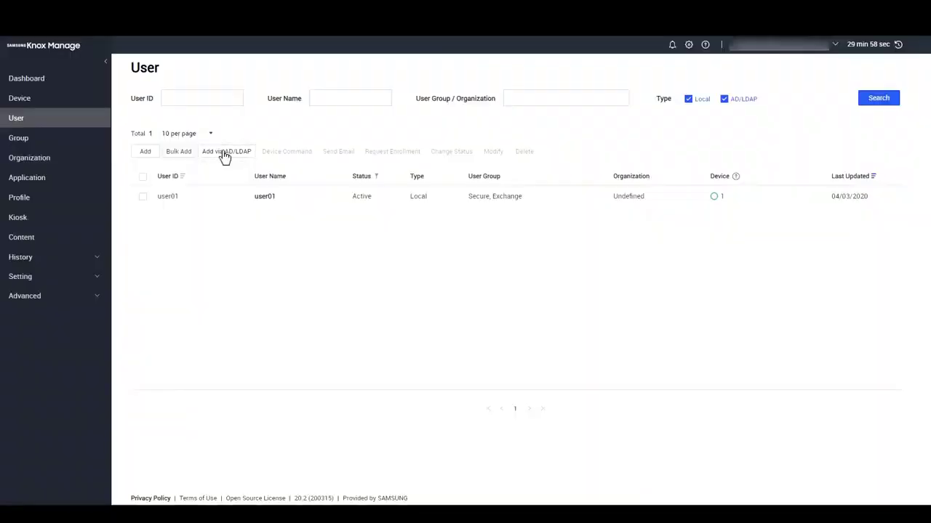
left_click(226, 152)
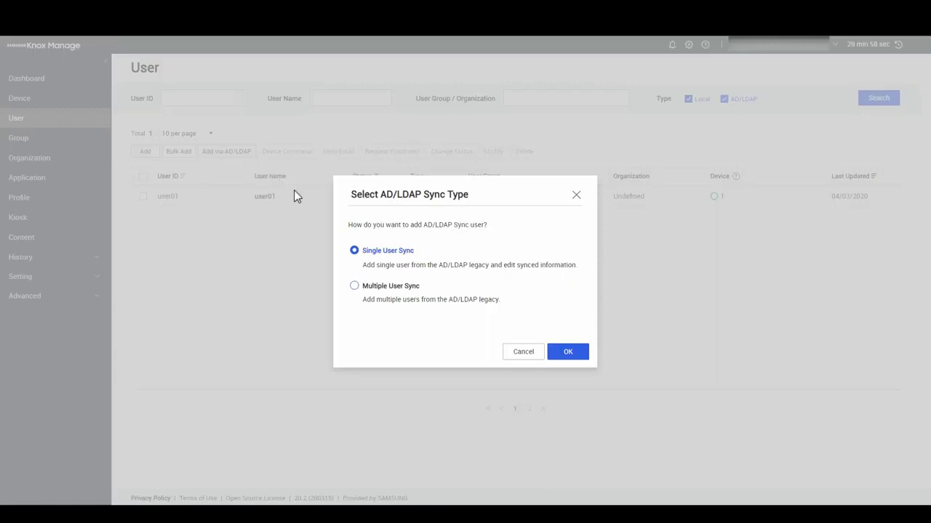
left_click(355, 287)
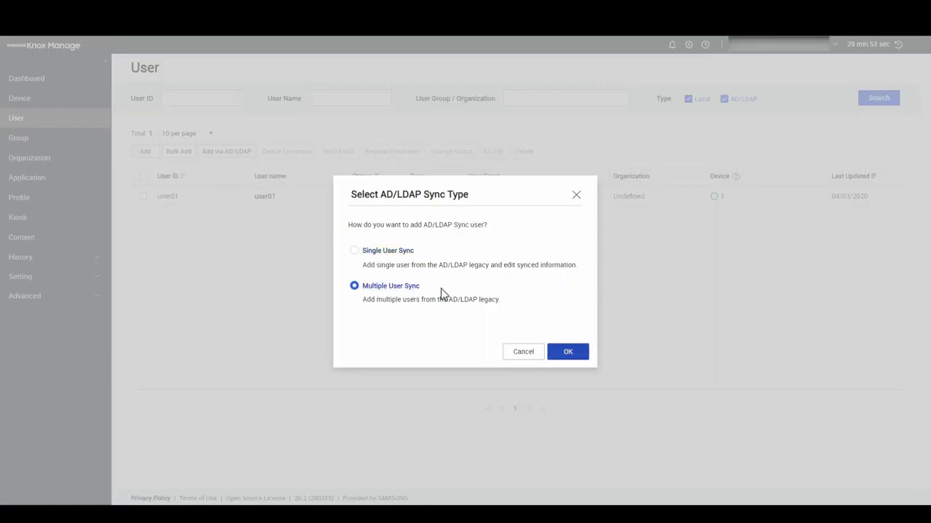
left_click(562, 354)
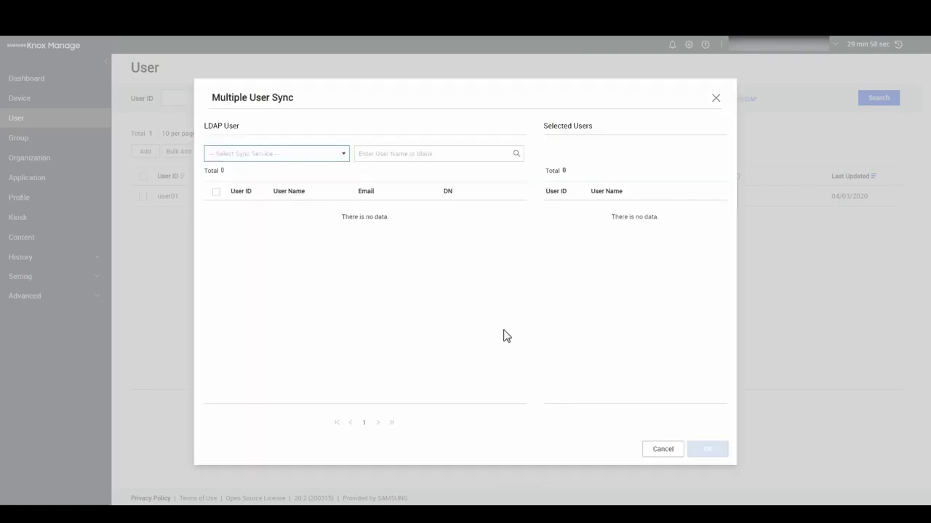
left_click(342, 155)
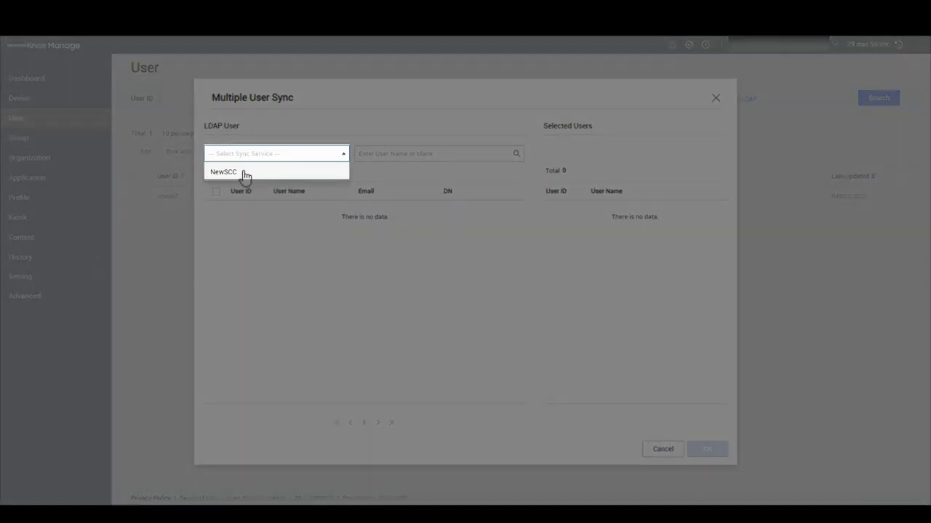
left_click(243, 174)
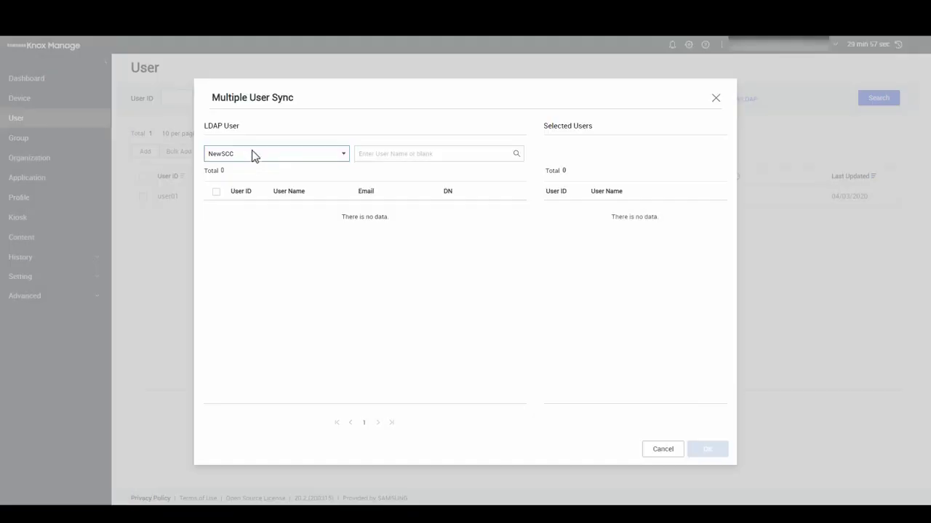
Search the LDAP users without a name filter, sync users show01 through show05, and reload the user list
left_click(515, 156)
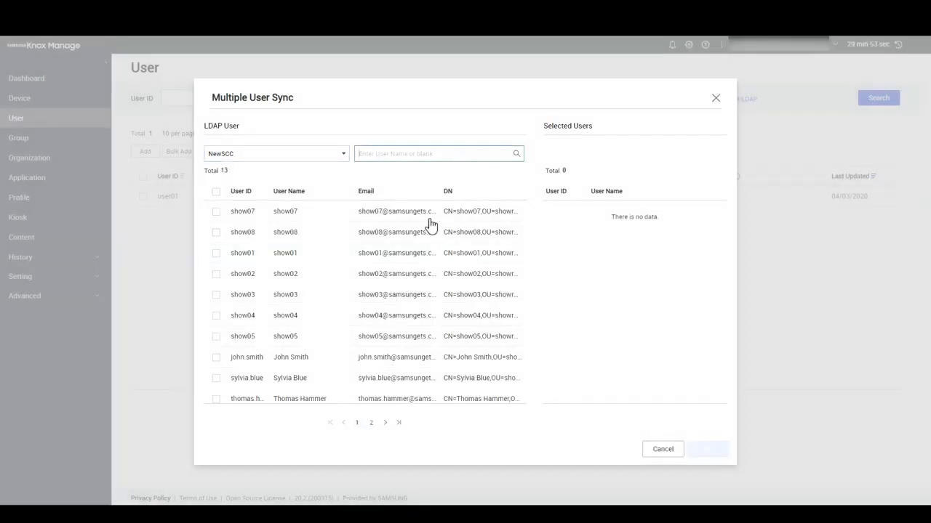
left_click(216, 253)
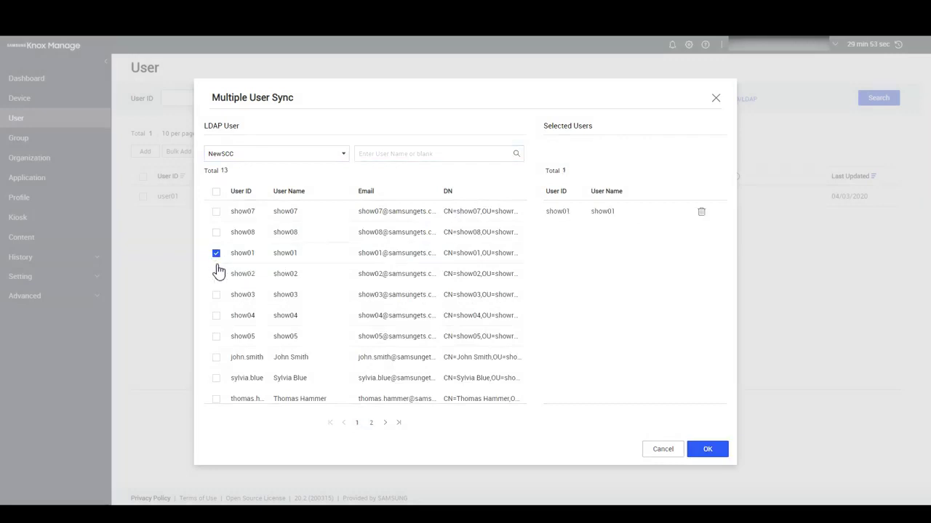
left_click(216, 274)
left_click(216, 295)
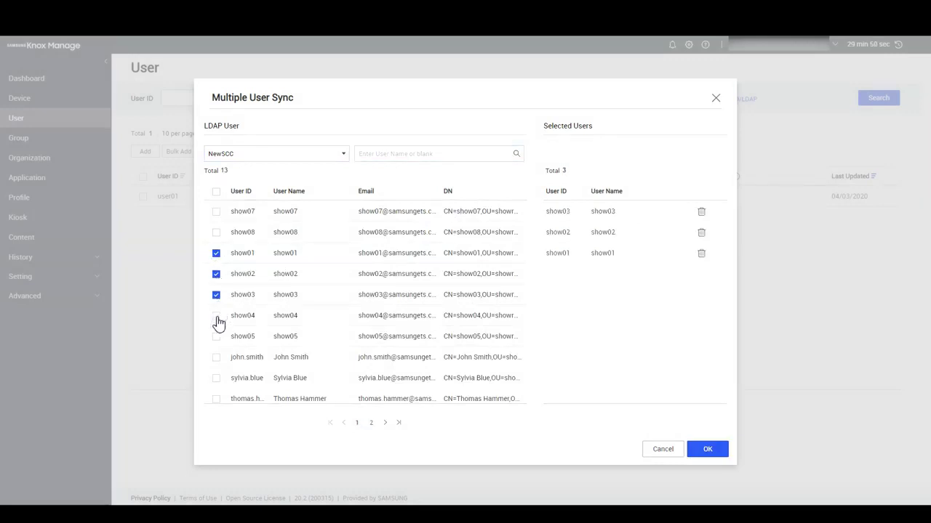
left_click(216, 315)
left_click(216, 336)
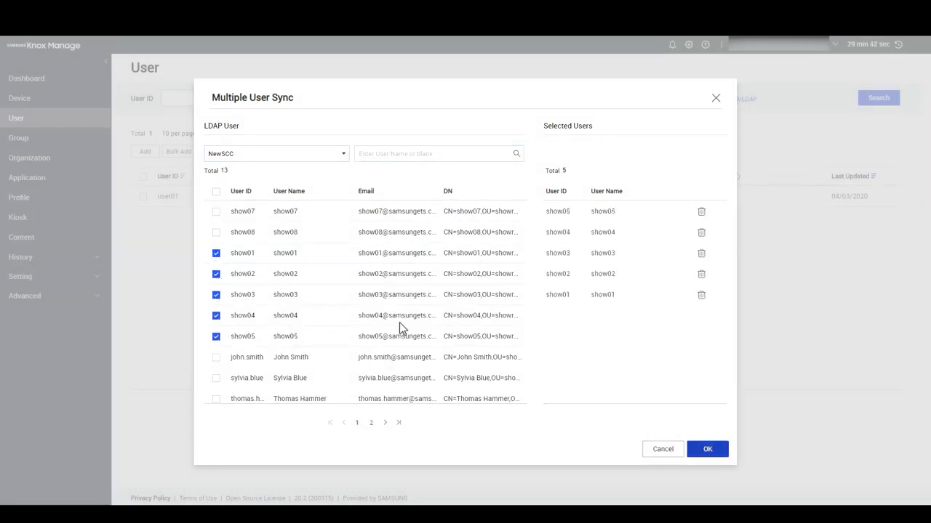
left_click(714, 451)
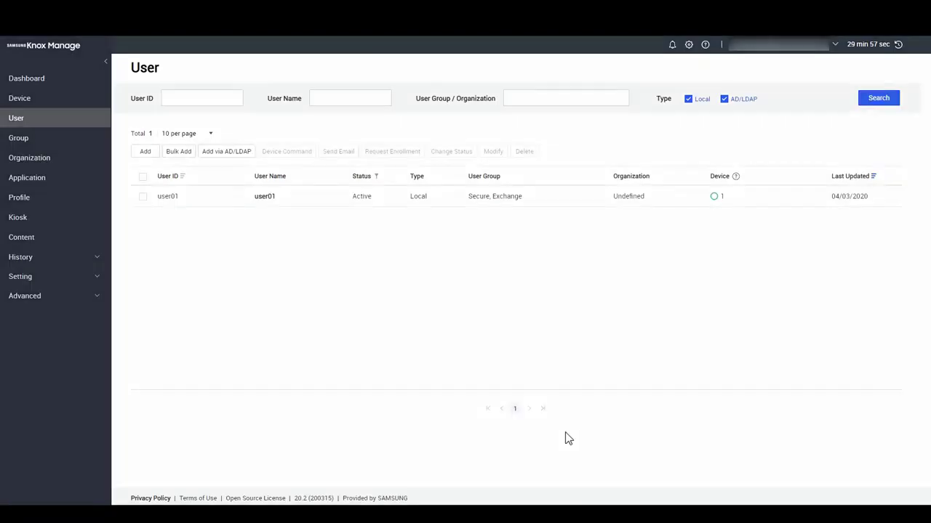
left_click(47, 117)
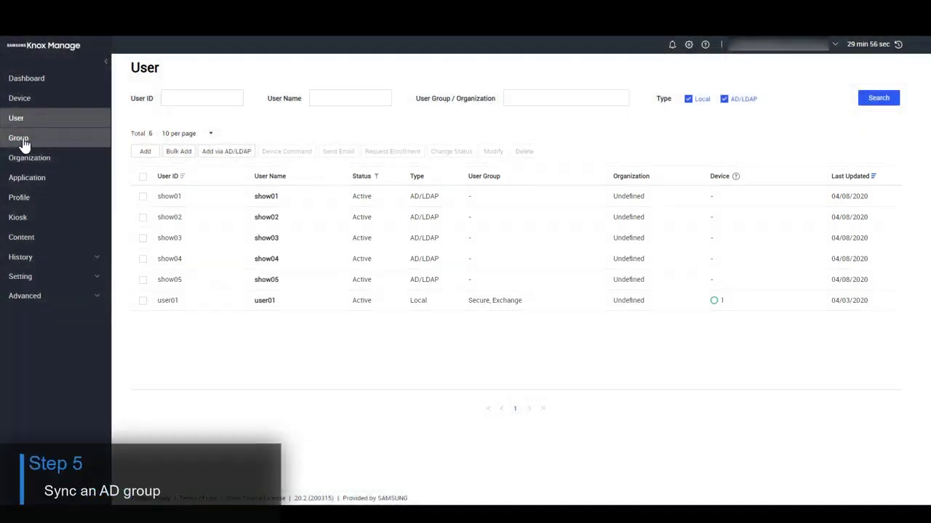
Start adding a group via AD/LDAP and choose the showroom group from the NewSCC service as its sync target
left_click(23, 140)
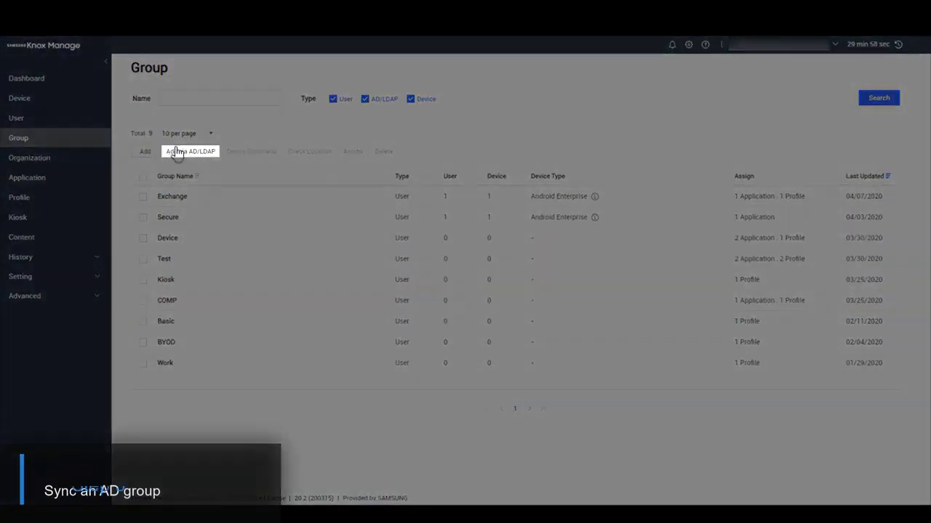
left_click(173, 150)
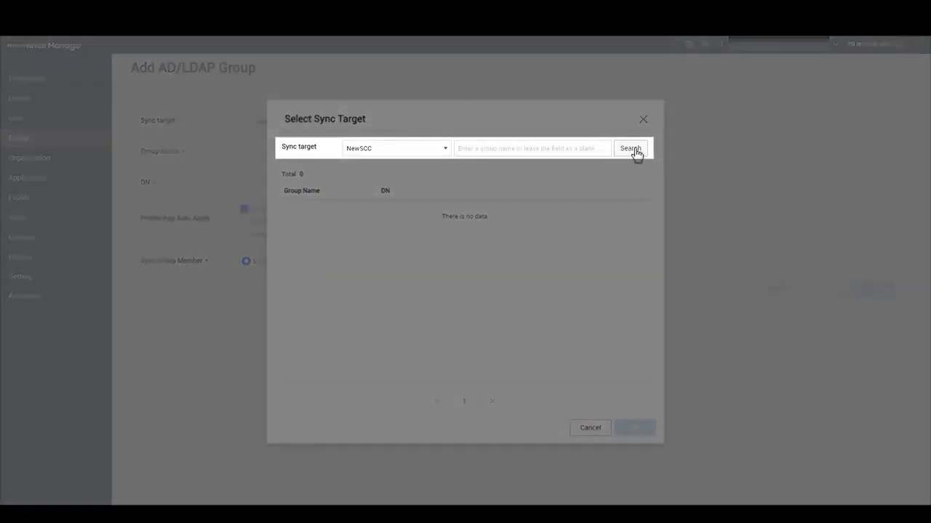
left_click(631, 149)
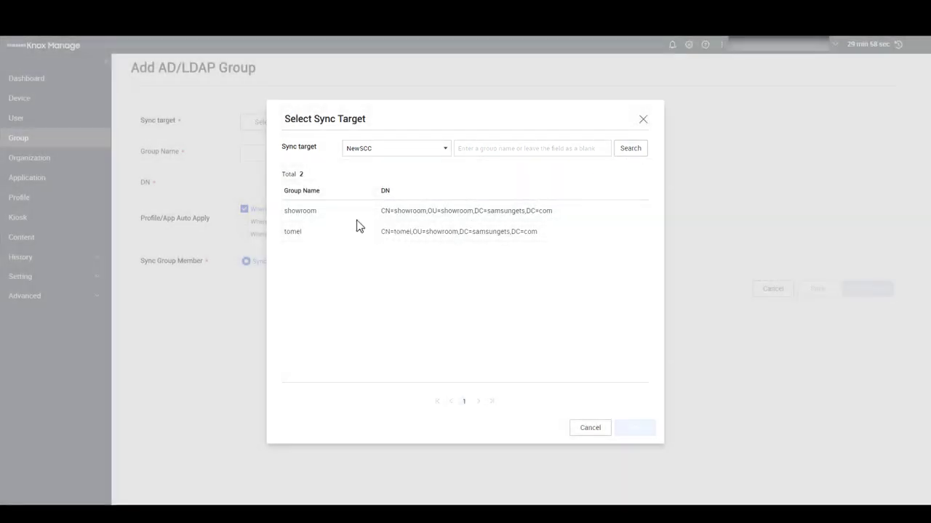
left_click(313, 210)
left_click(623, 429)
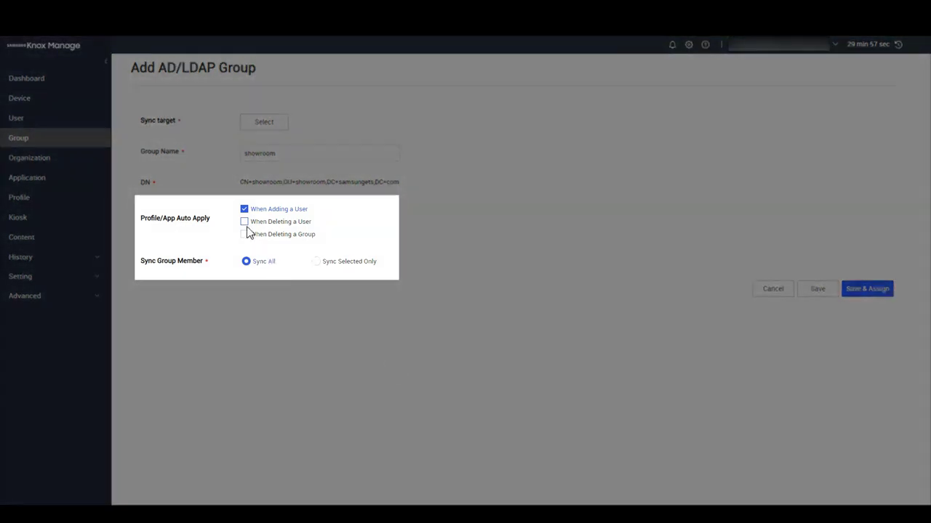
Enable profile/app auto apply when deleting a user and a group, and set group member sync to Sync Selected Only
left_click(244, 222)
left_click(244, 234)
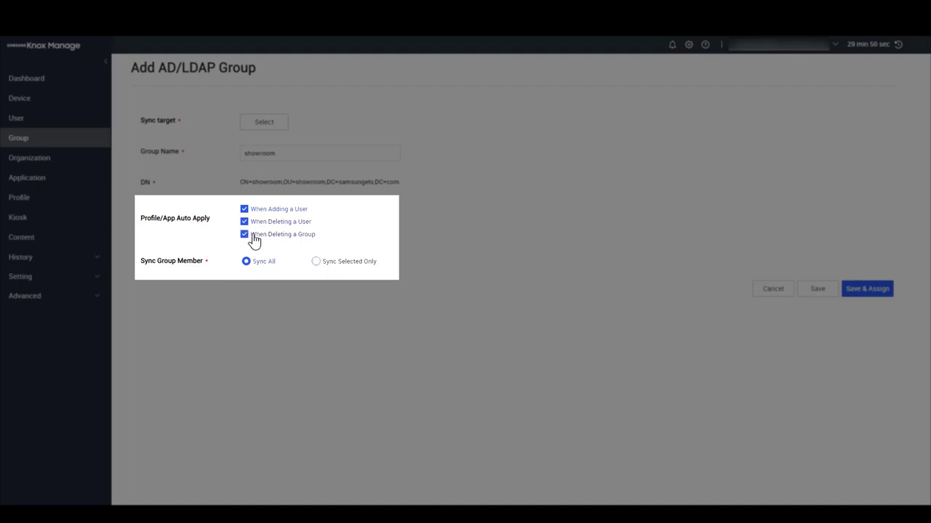
left_click(315, 263)
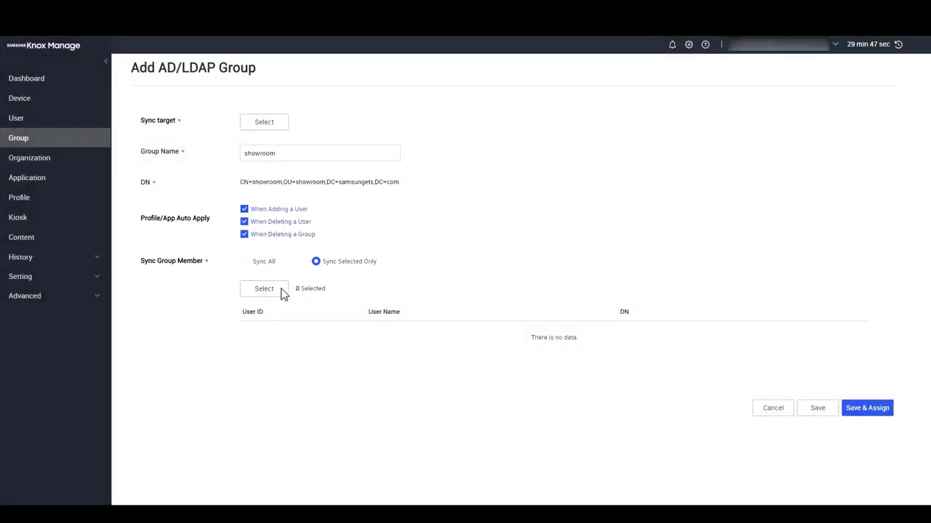
Select show01, show02, show03, show04 and show05 as the group members to sync
left_click(282, 290)
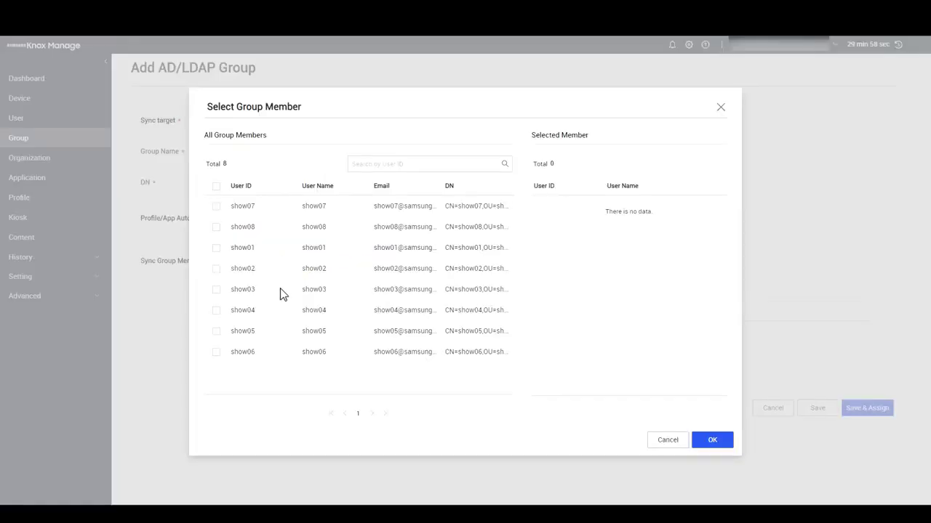
left_click(215, 248)
left_click(216, 268)
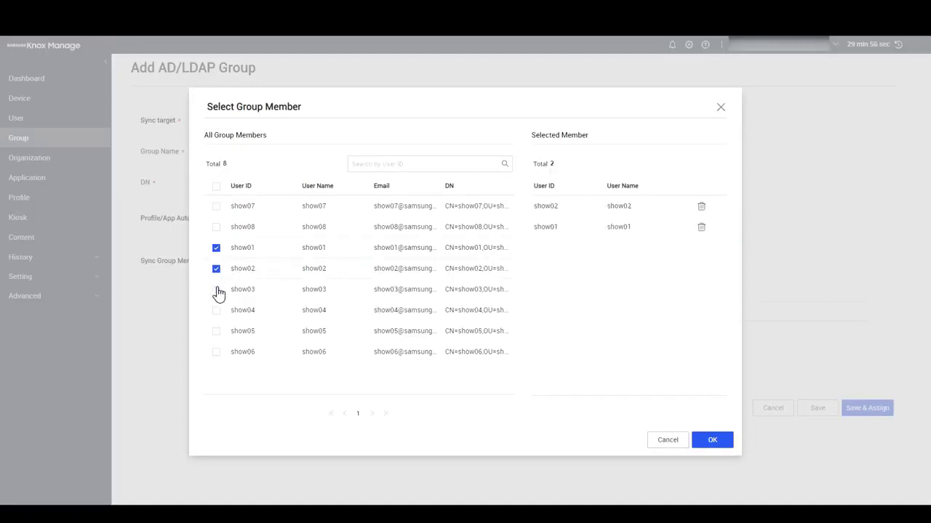
left_click(216, 289)
left_click(216, 310)
left_click(216, 331)
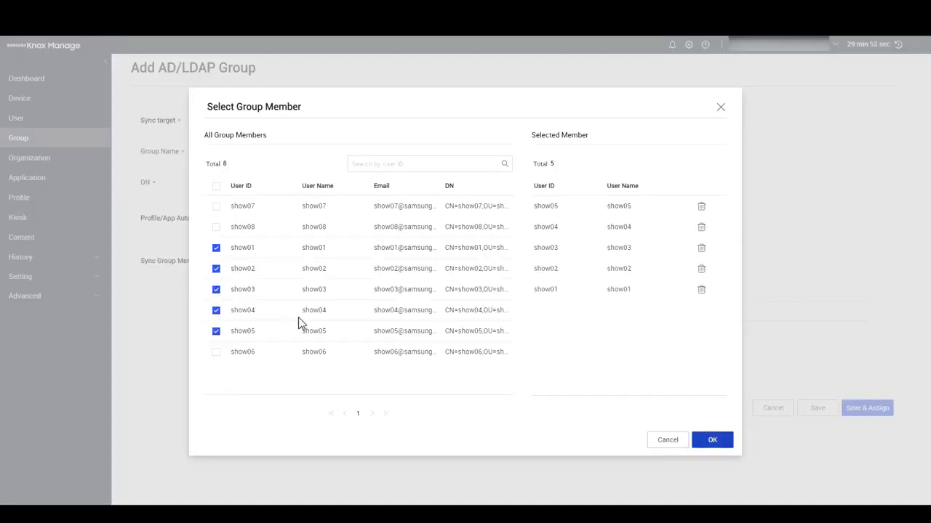
left_click(714, 441)
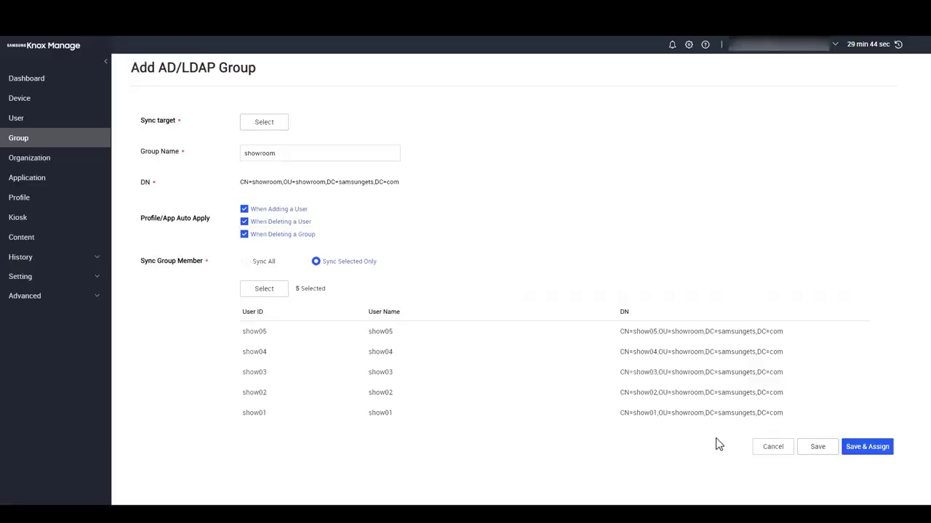
Save the showroom AD/LDAP group without assigning anything and open its group details
left_click(813, 445)
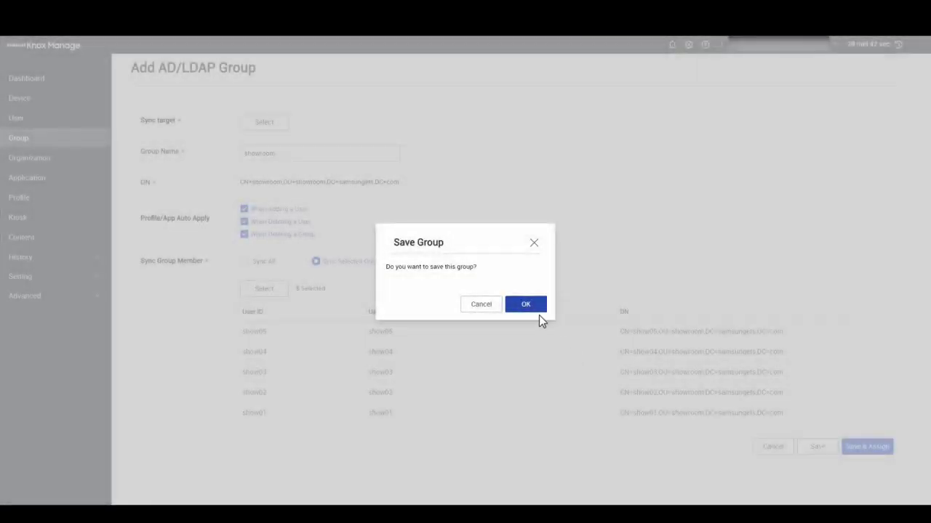
left_click(538, 309)
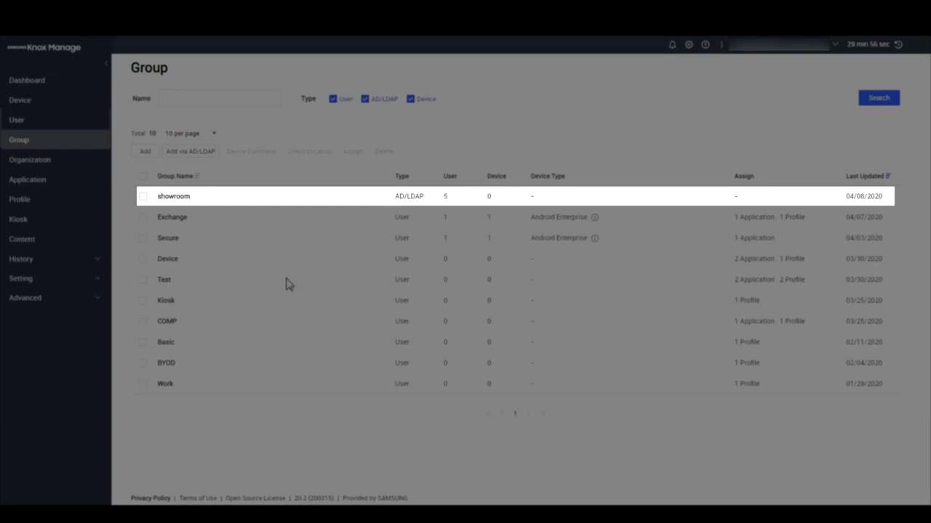
left_click(173, 197)
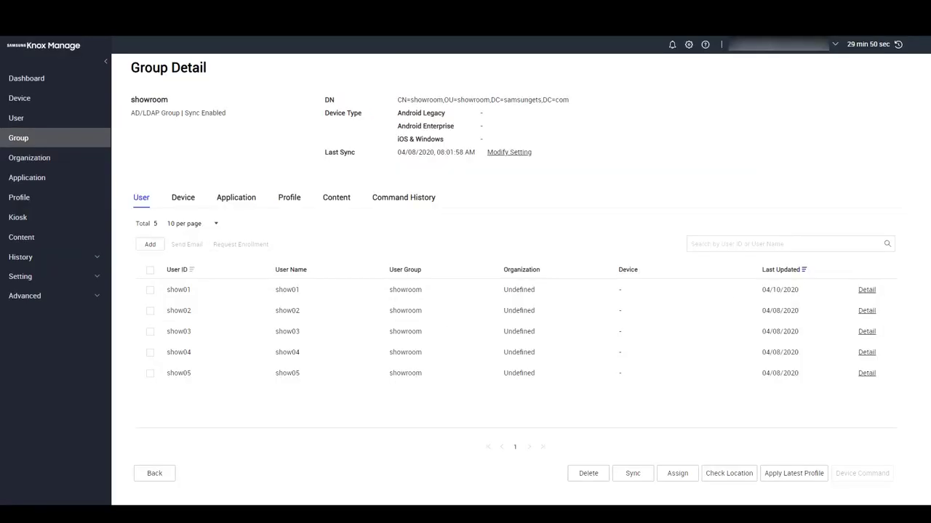